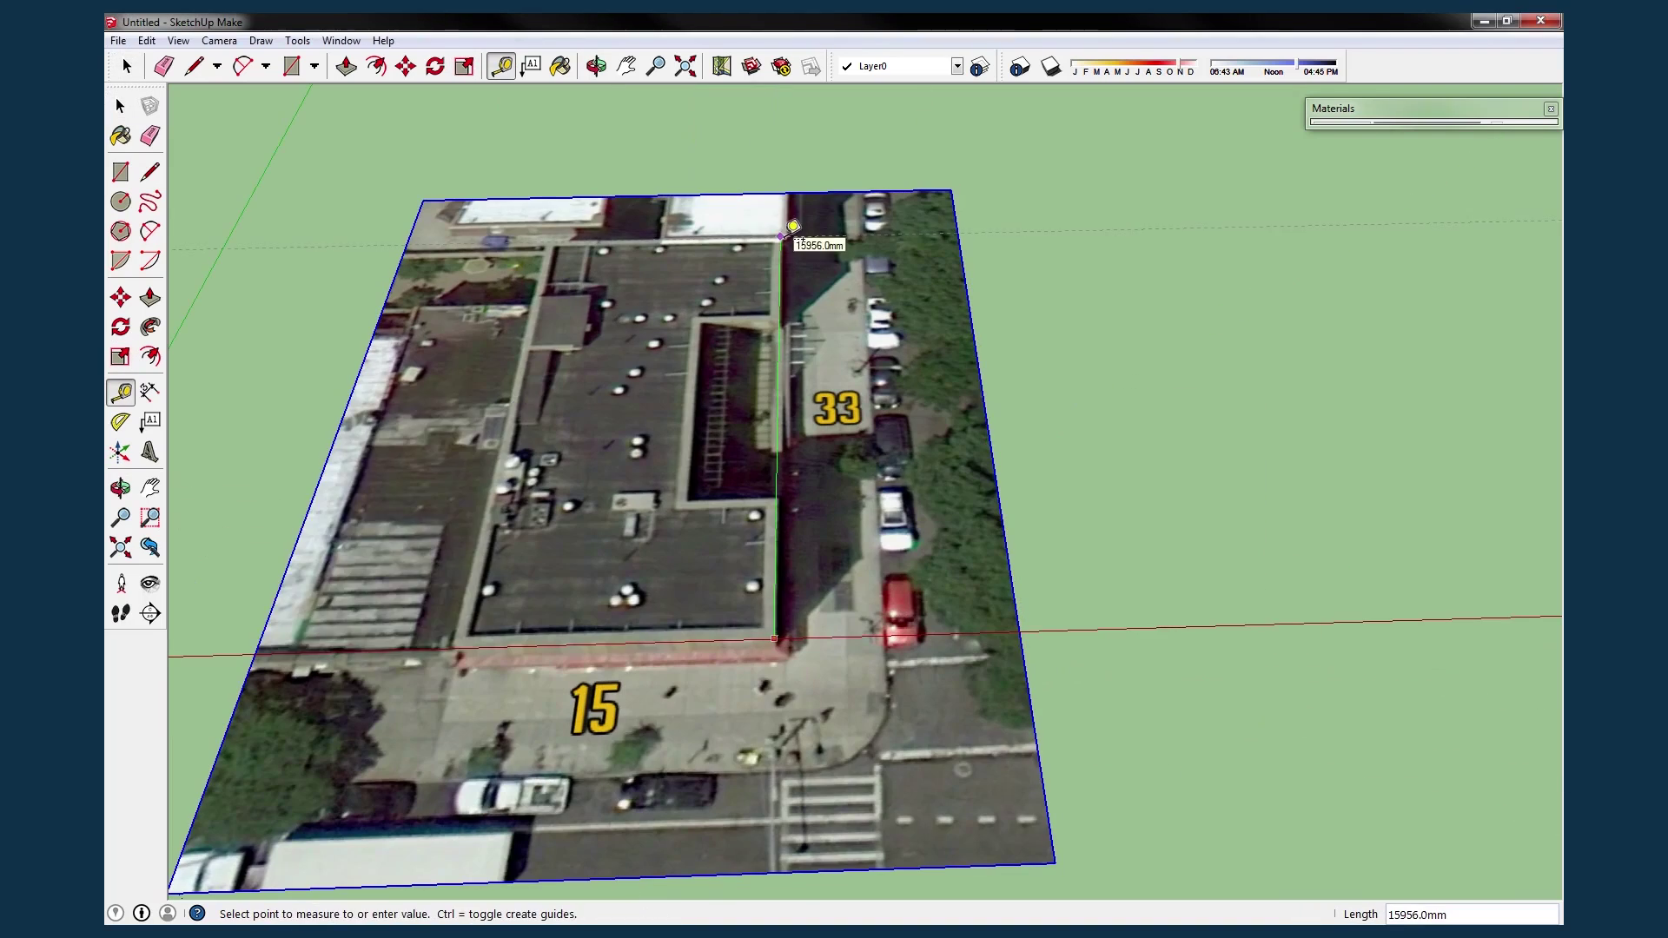
# Cancel the current measurement and zoom out over the building on the aerial site.
pyautogui.press('Escape')
pyautogui.scroll(-5, 798, 470)
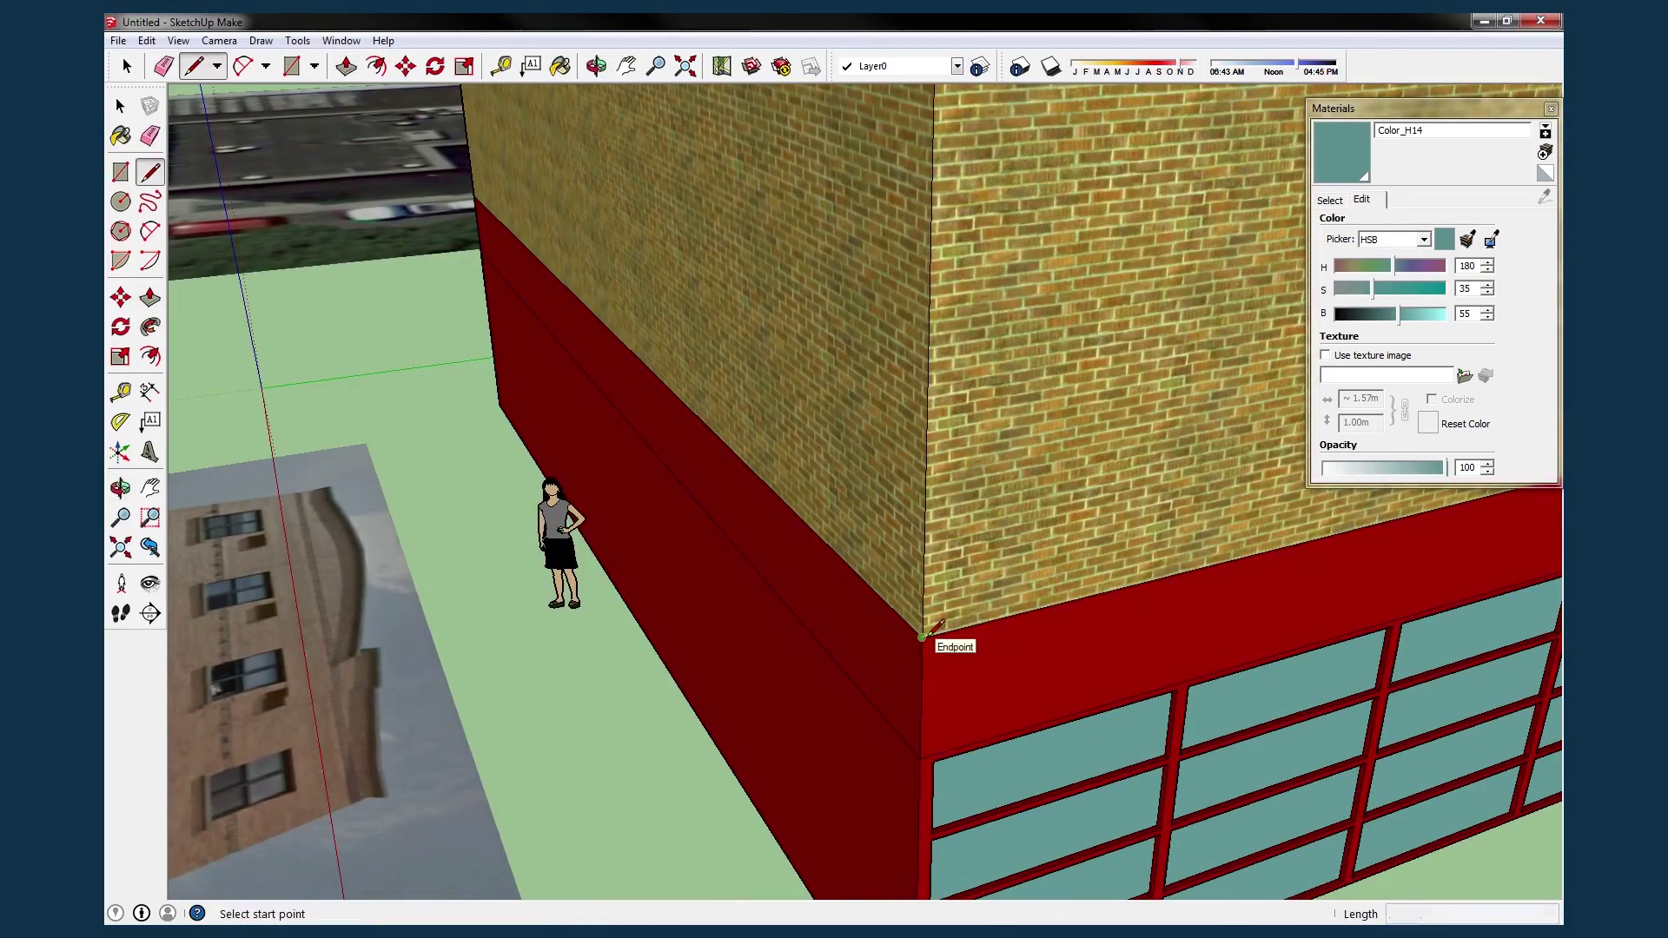
# Switch from Push/Pull to Move to shape the grey ledge above the red base.
pyautogui.press('p')
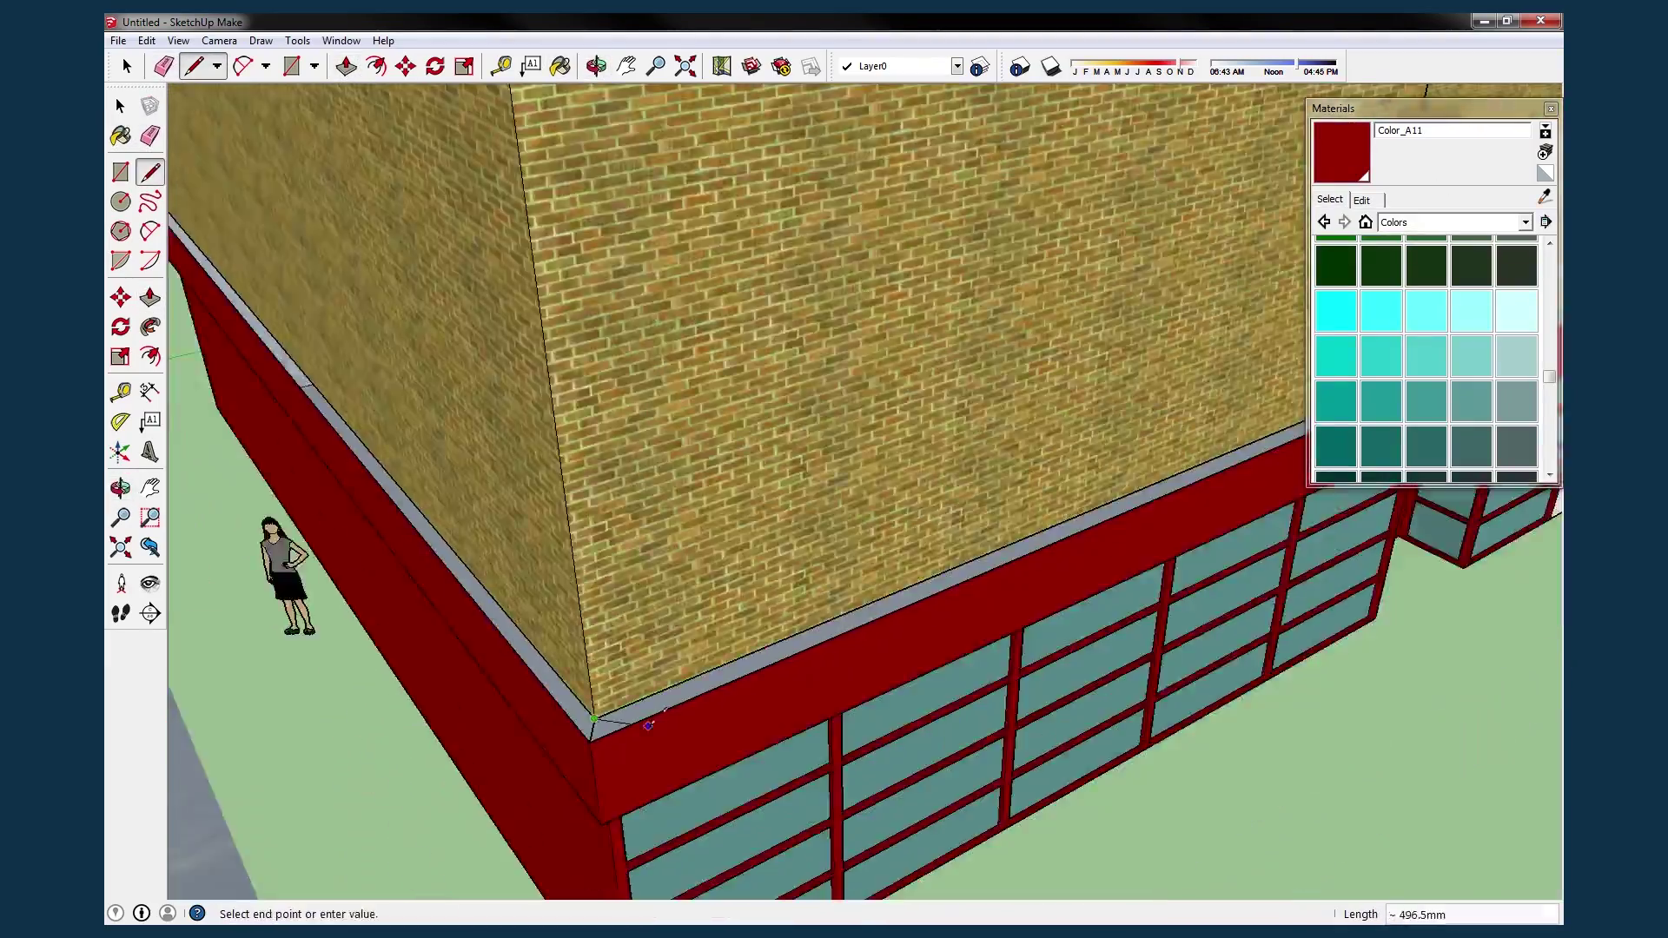
pyautogui.press('m')
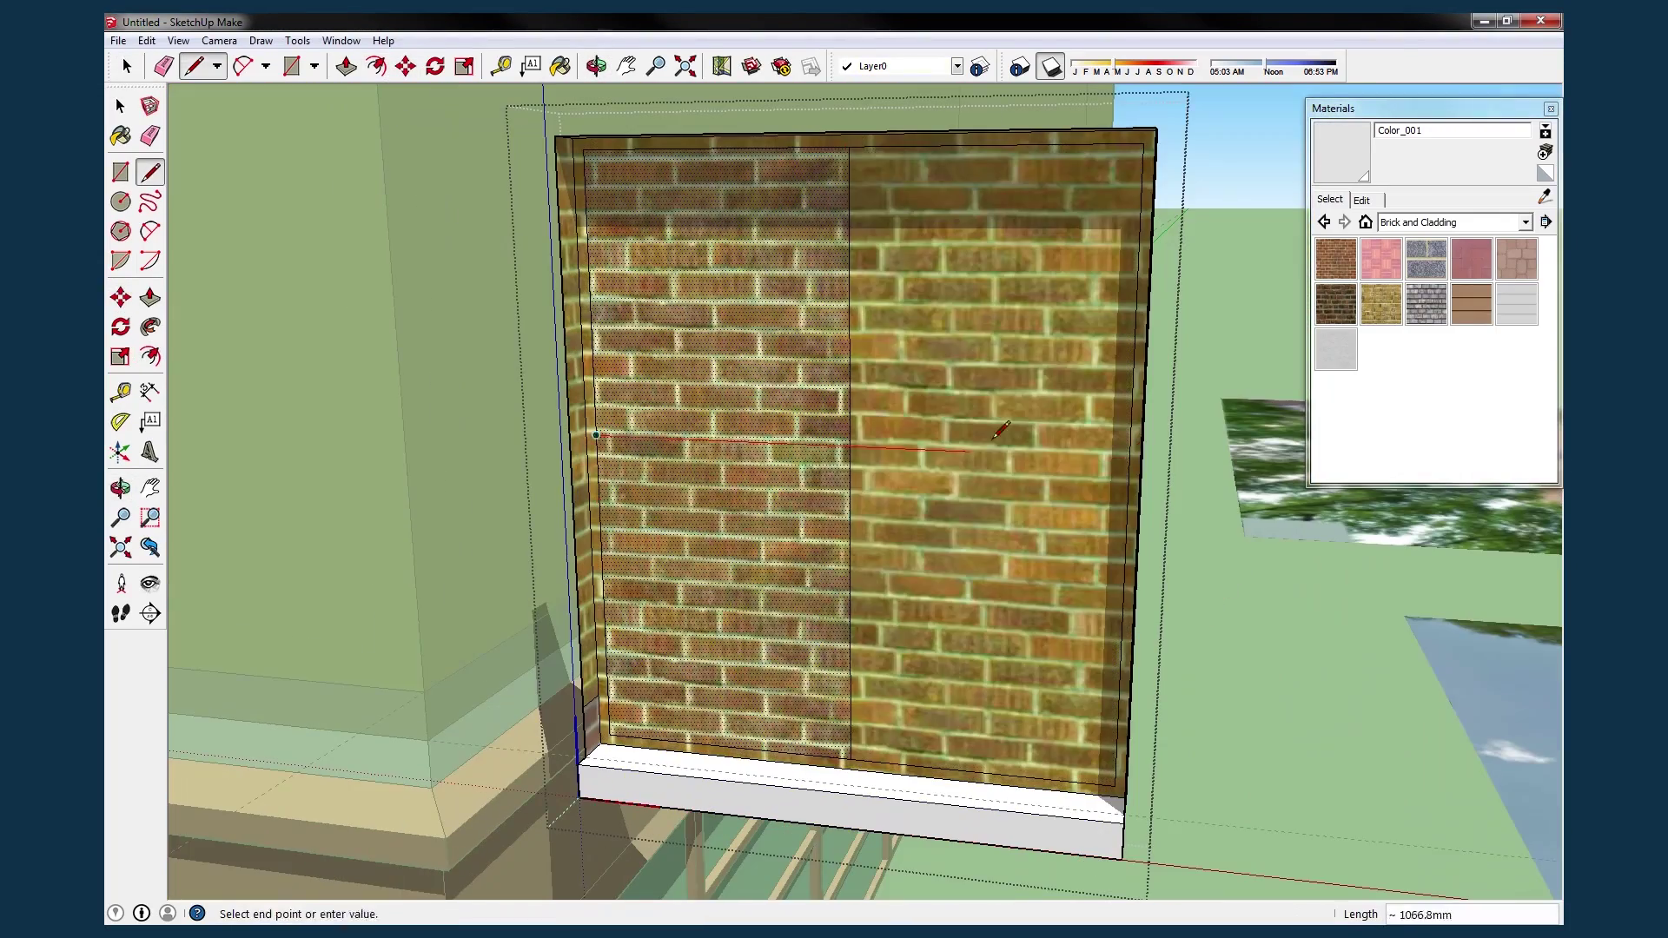
# Start a Tape Measure guide on the model and orbit in toward the brick wall.
pyautogui.click(828, 440)
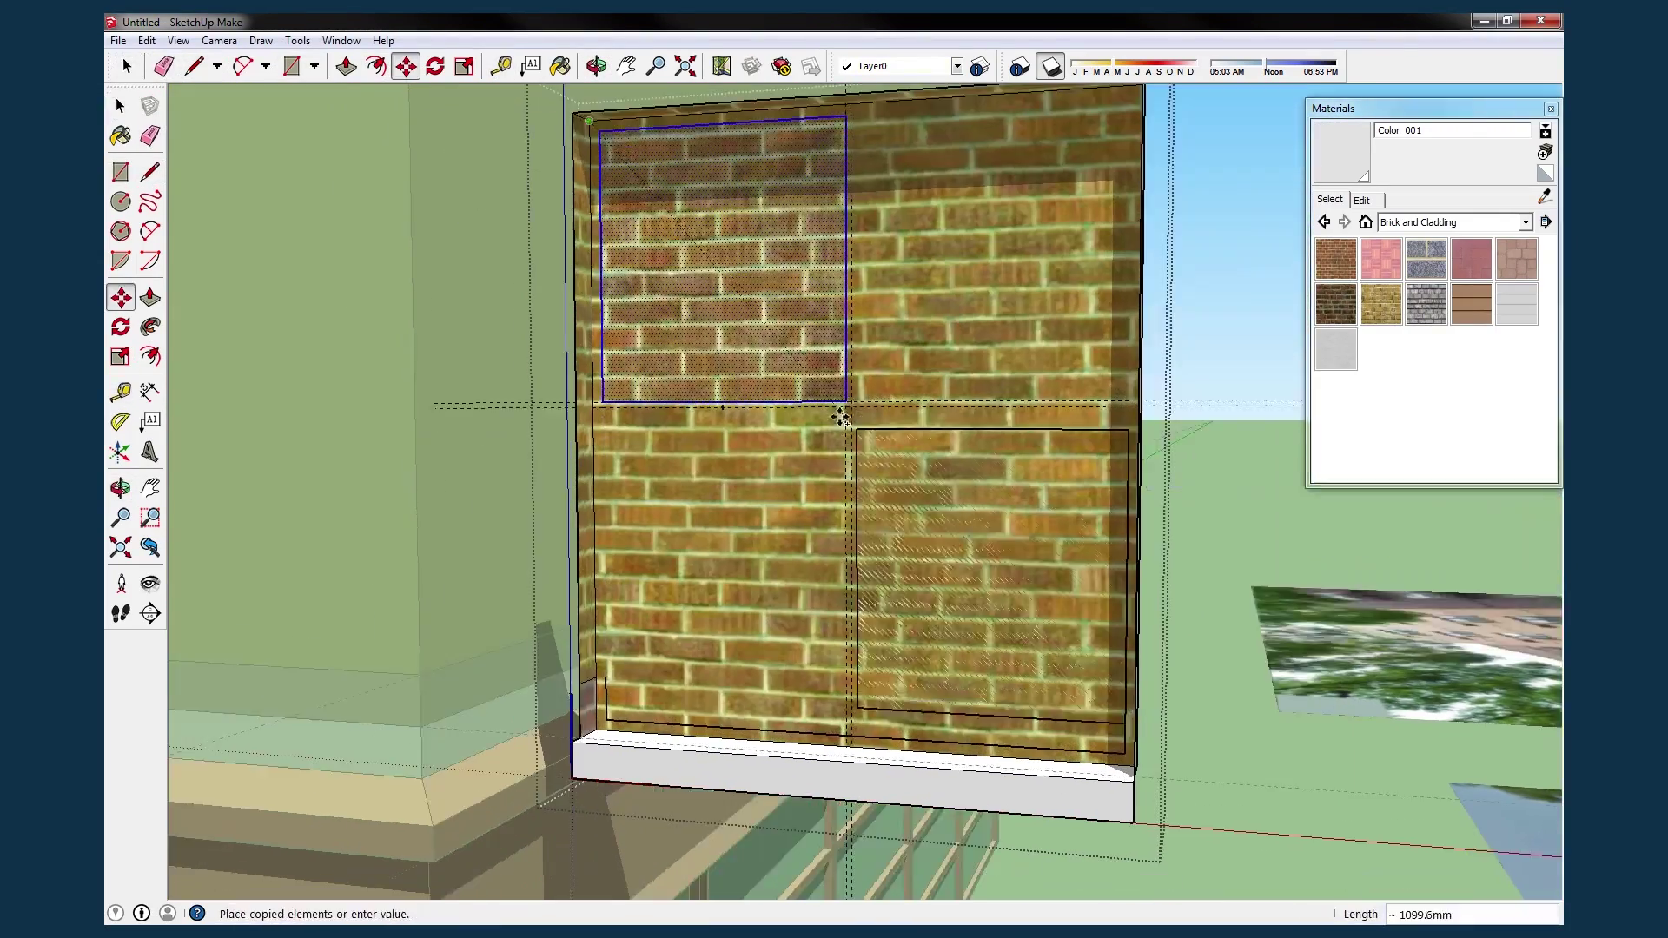
pyautogui.moveTo(995, 343); pyautogui.dragTo(800, 469, button='middle')
pyautogui.scroll(3, 800, 469)
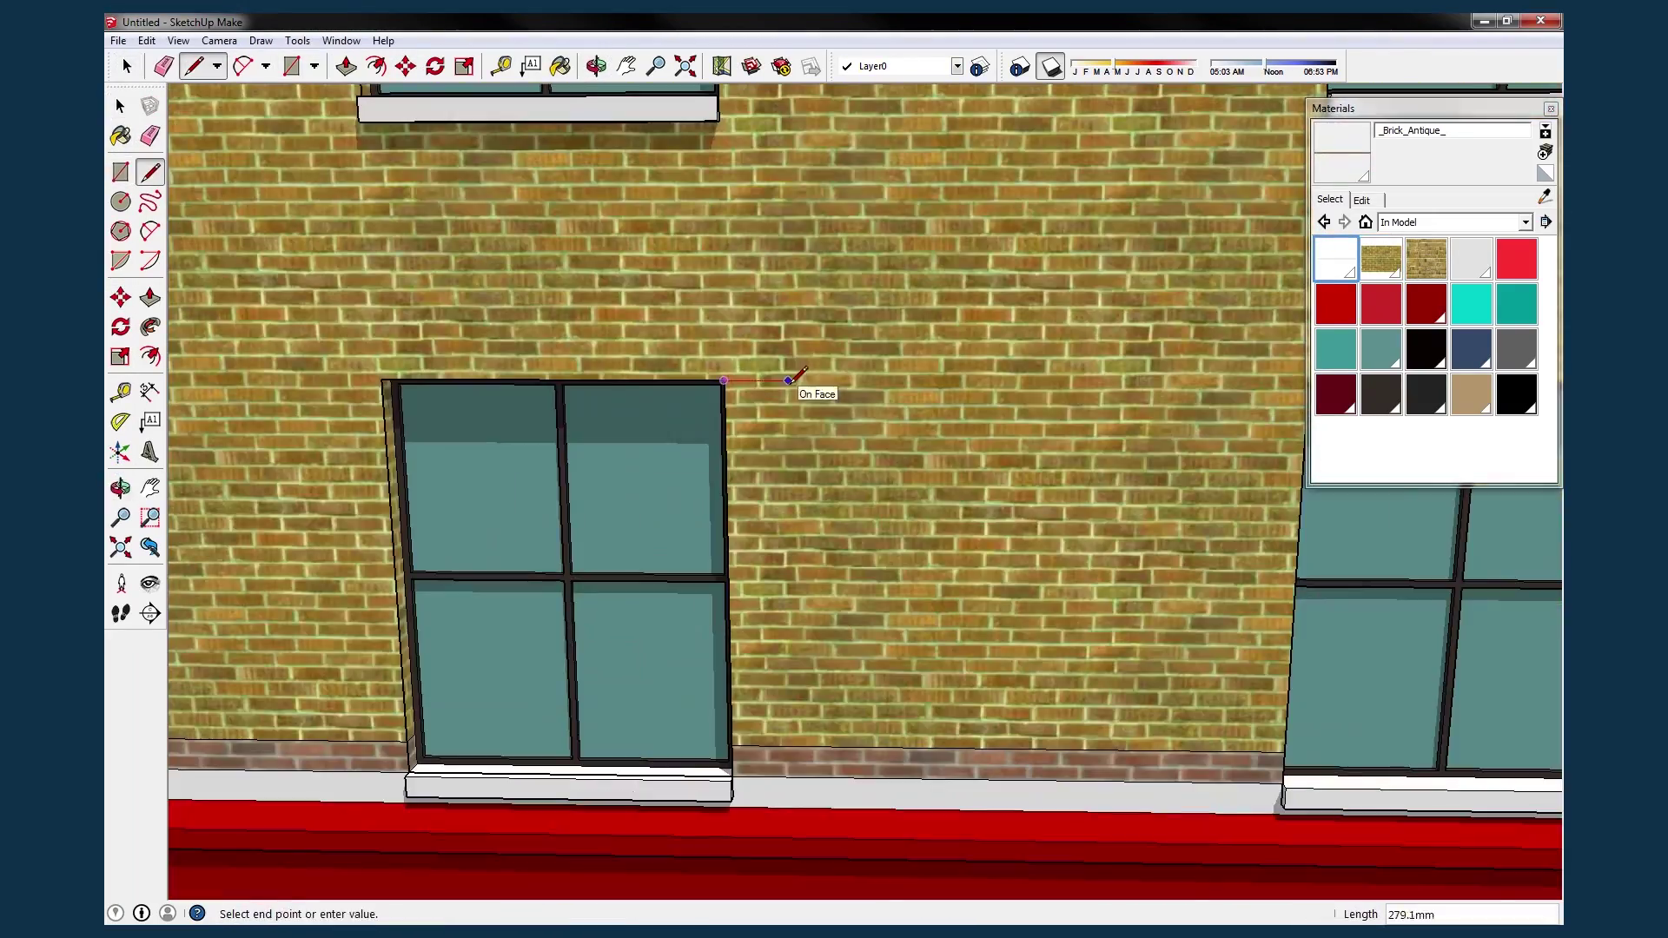
# Place the first corner of the window rectangle on the brick wall.
pyautogui.click(776, 322)
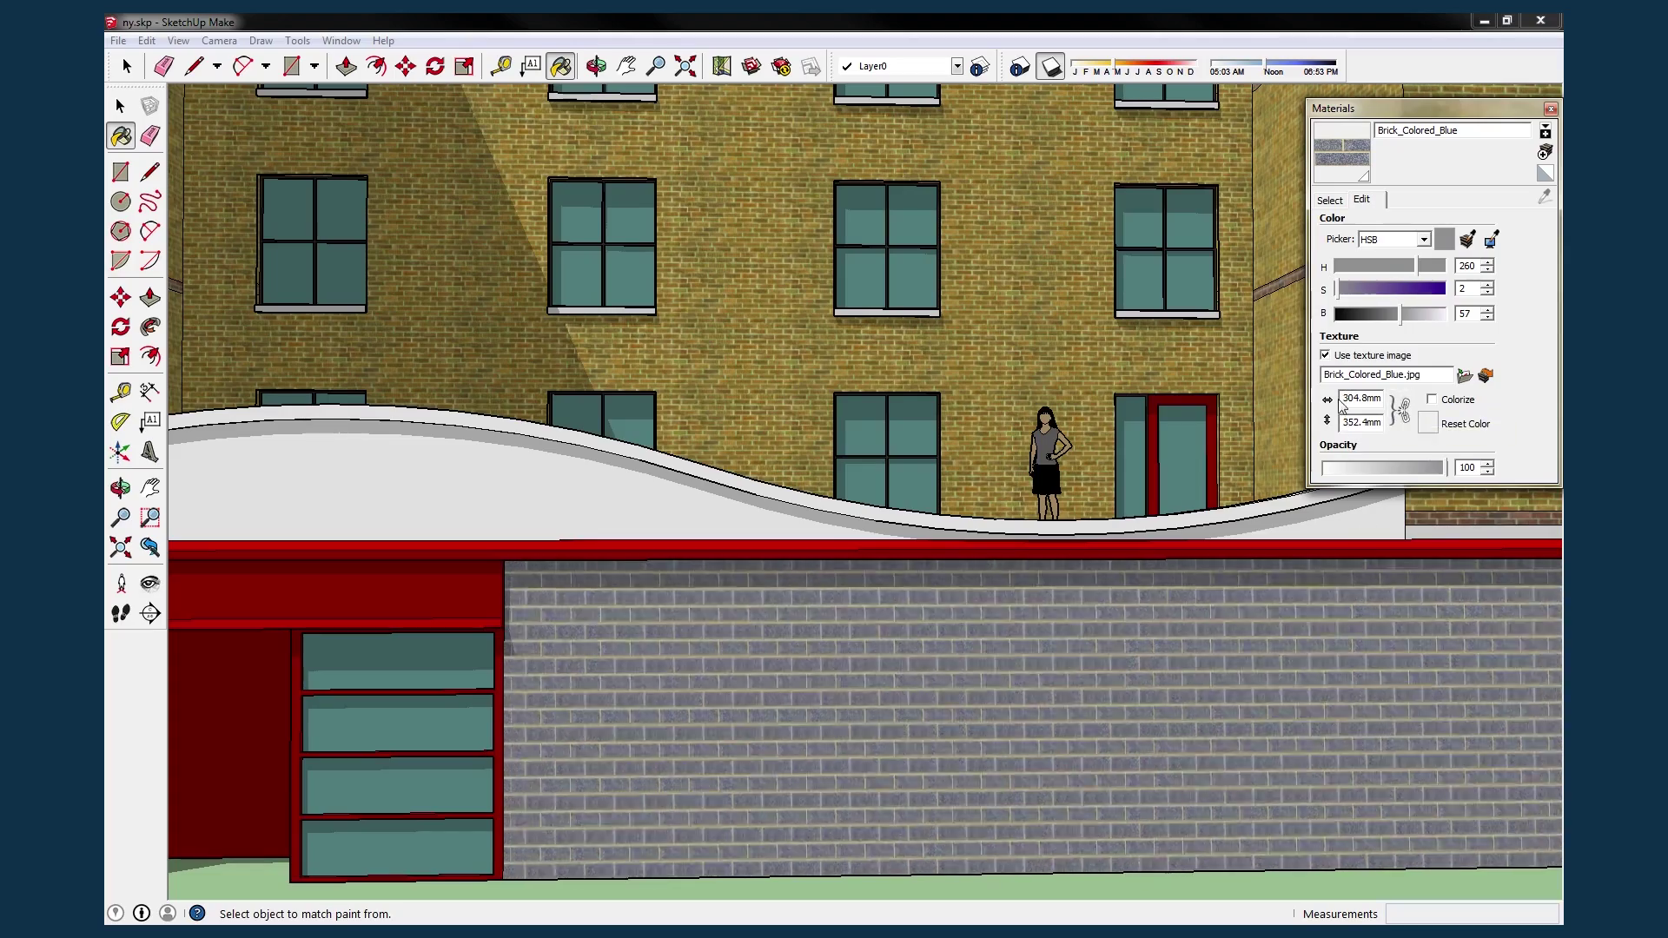
# Return to browsing the material swatches in the Materials panel.
pyautogui.click(1330, 201)
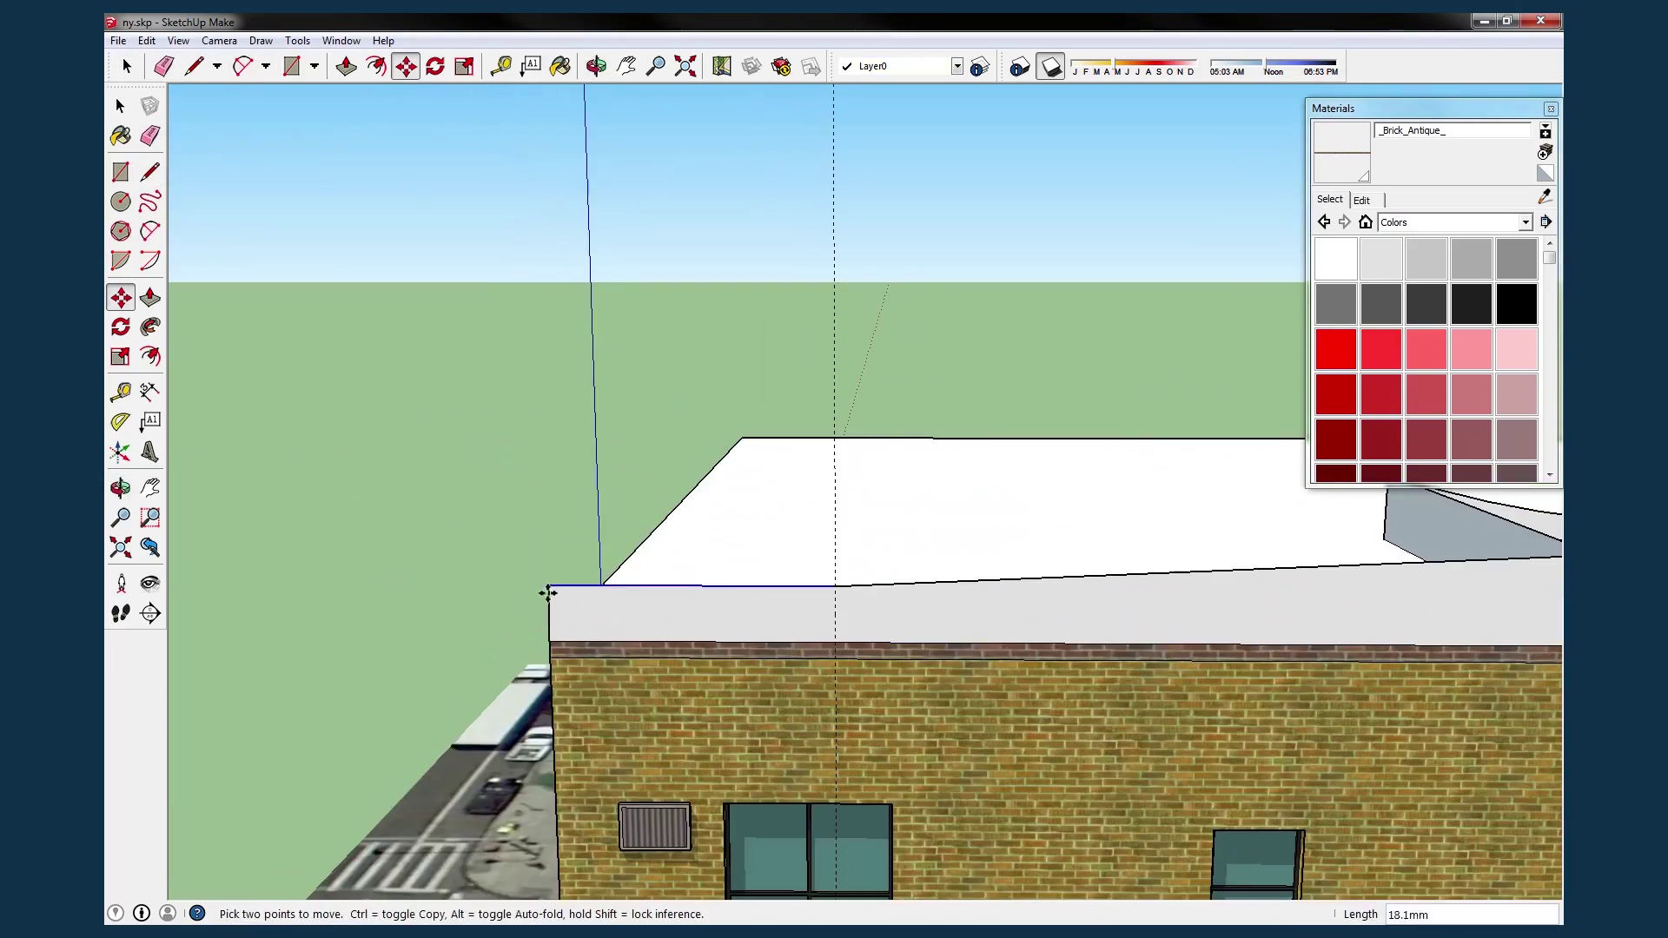
# Orbit to a low close-up of the roof edge and corner to check the parapet.
pyautogui.moveTo(548, 593); pyautogui.dragTo(804, 646, button='middle')
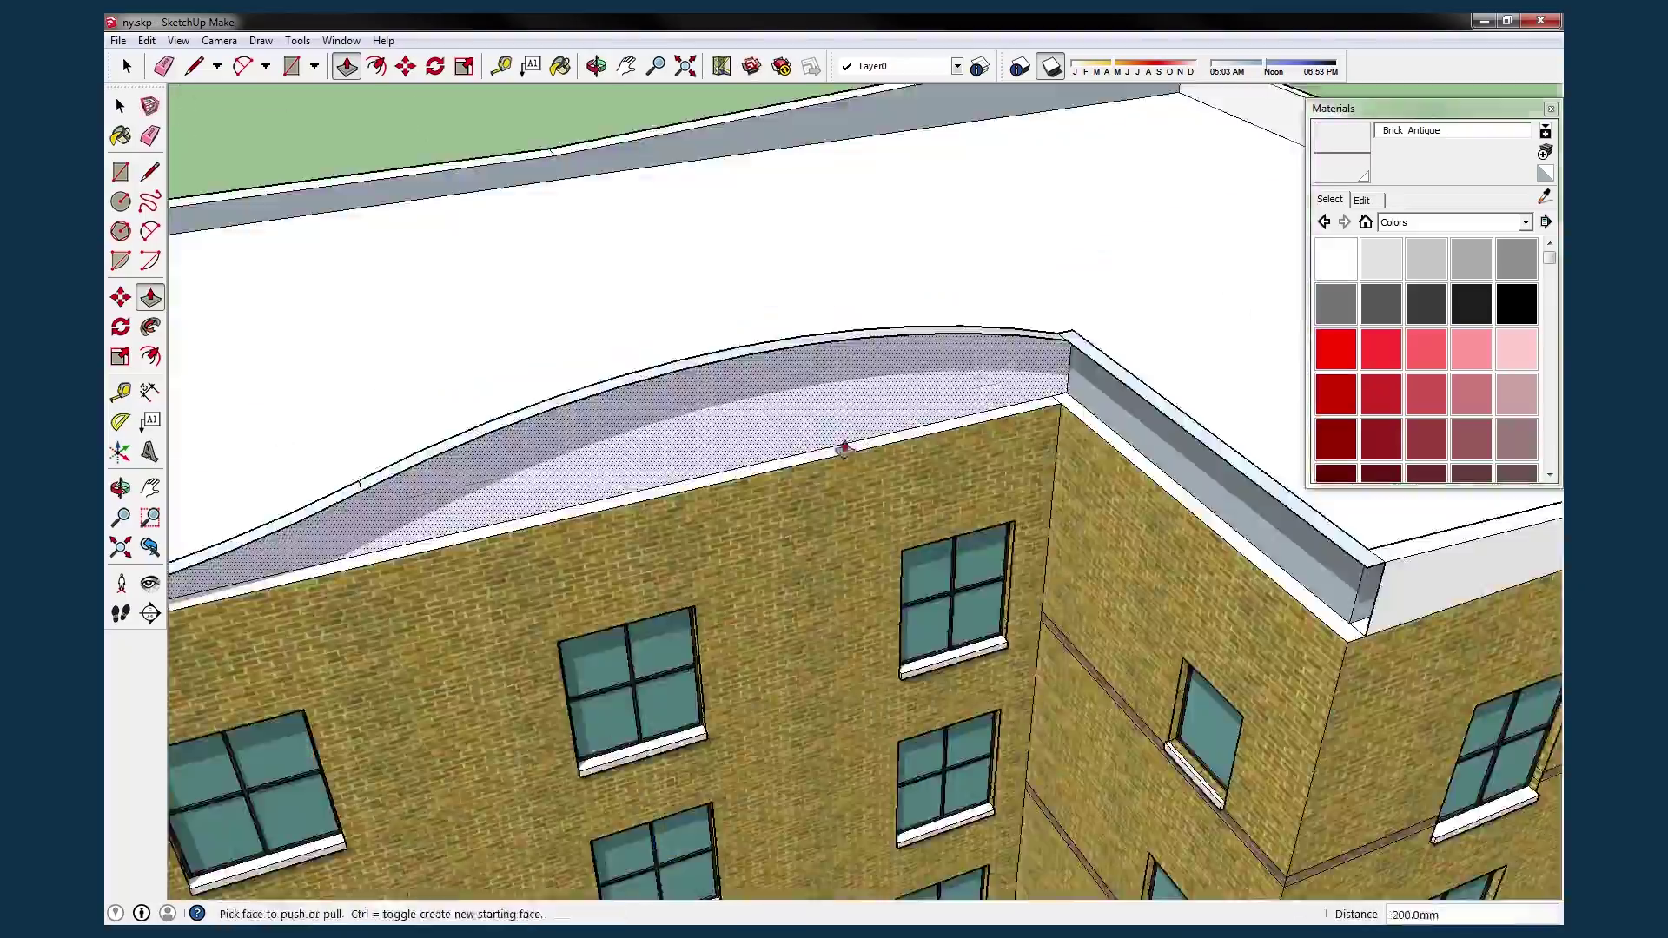
pyautogui.moveTo(843, 447)
pyautogui.mouseDown(button='middle')
pyautogui.moveTo(607, 596)
pyautogui.moveTo(1140, 365)
pyautogui.mouseUp(button='middle')
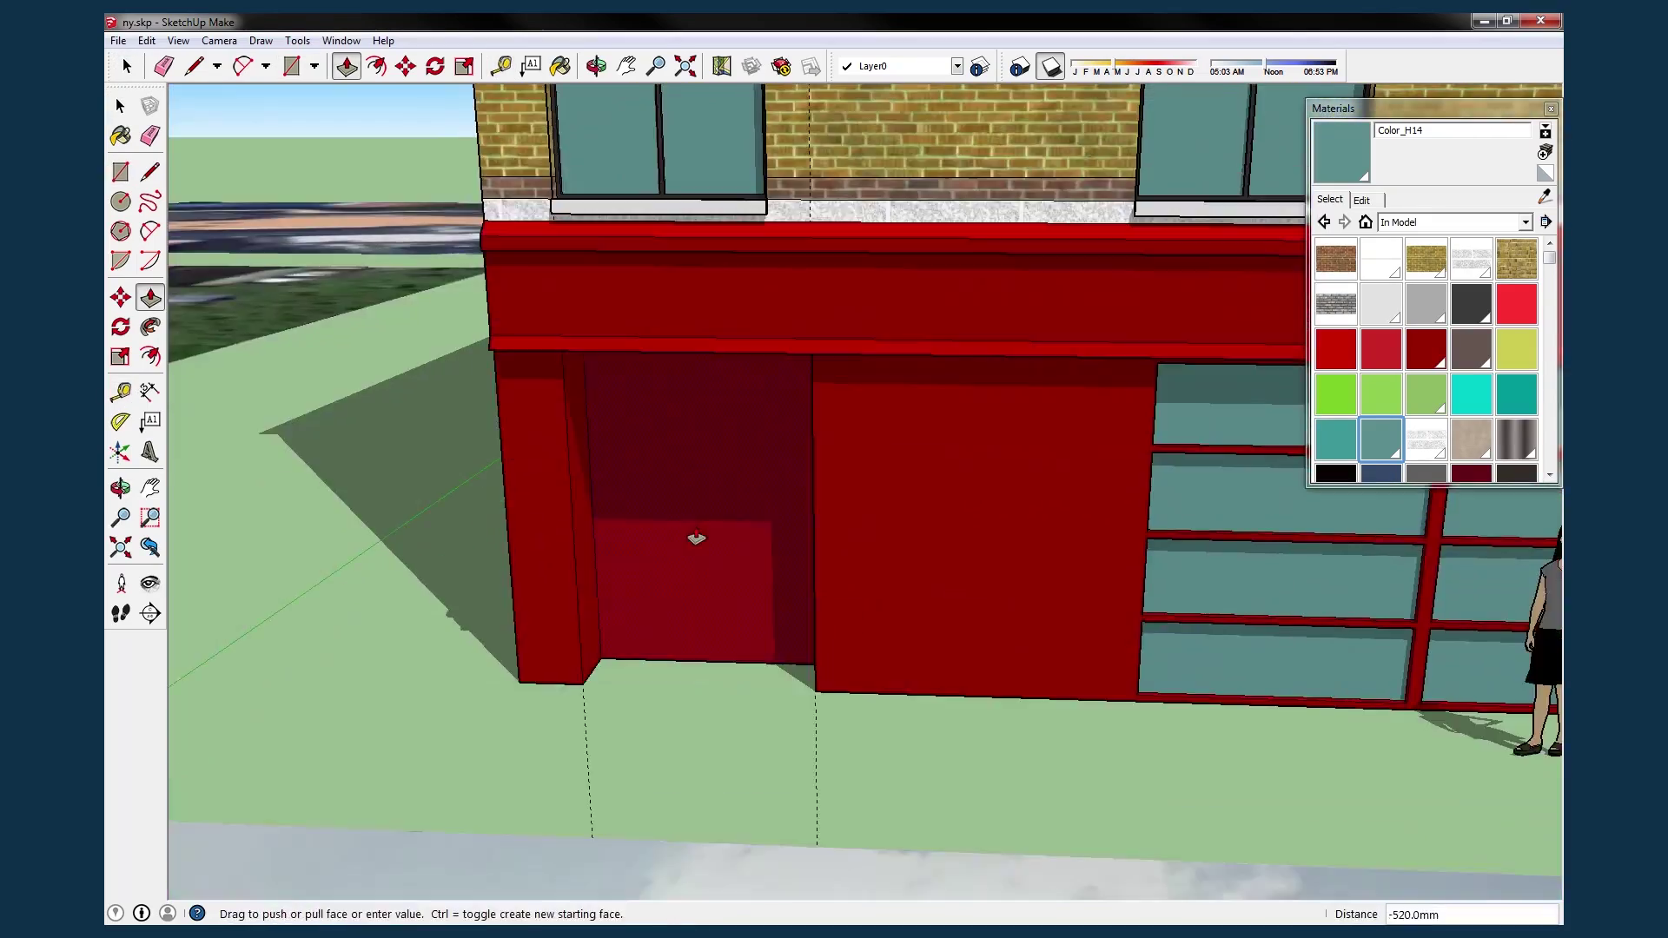
# Zoom in on the recessed red door and begin a panel line across it.
pyautogui.moveTo(696, 538)
pyautogui.mouseDown(button='middle')
pyautogui.moveTo(848, 360)
pyautogui.moveTo(807, 554)
pyautogui.mouseUp(button='middle')
pyautogui.press('l')
pyautogui.scroll(5, 828, 376)
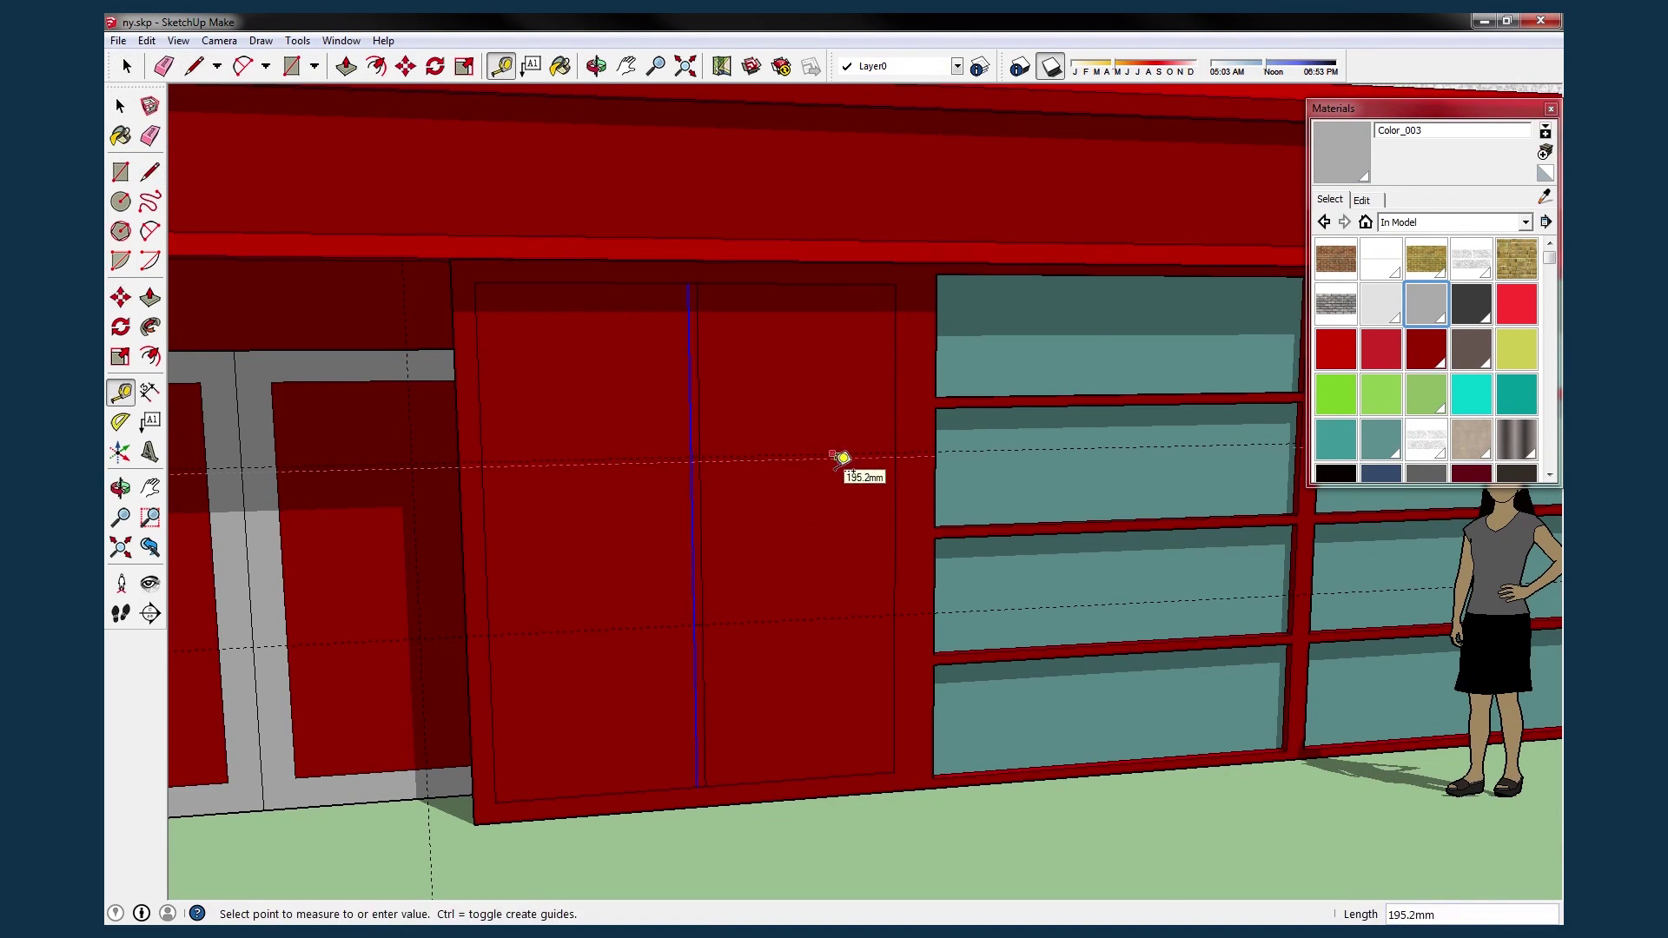
pyautogui.press('l')
pyautogui.scroll(3, 810, 650)
pyautogui.click(649, 407)
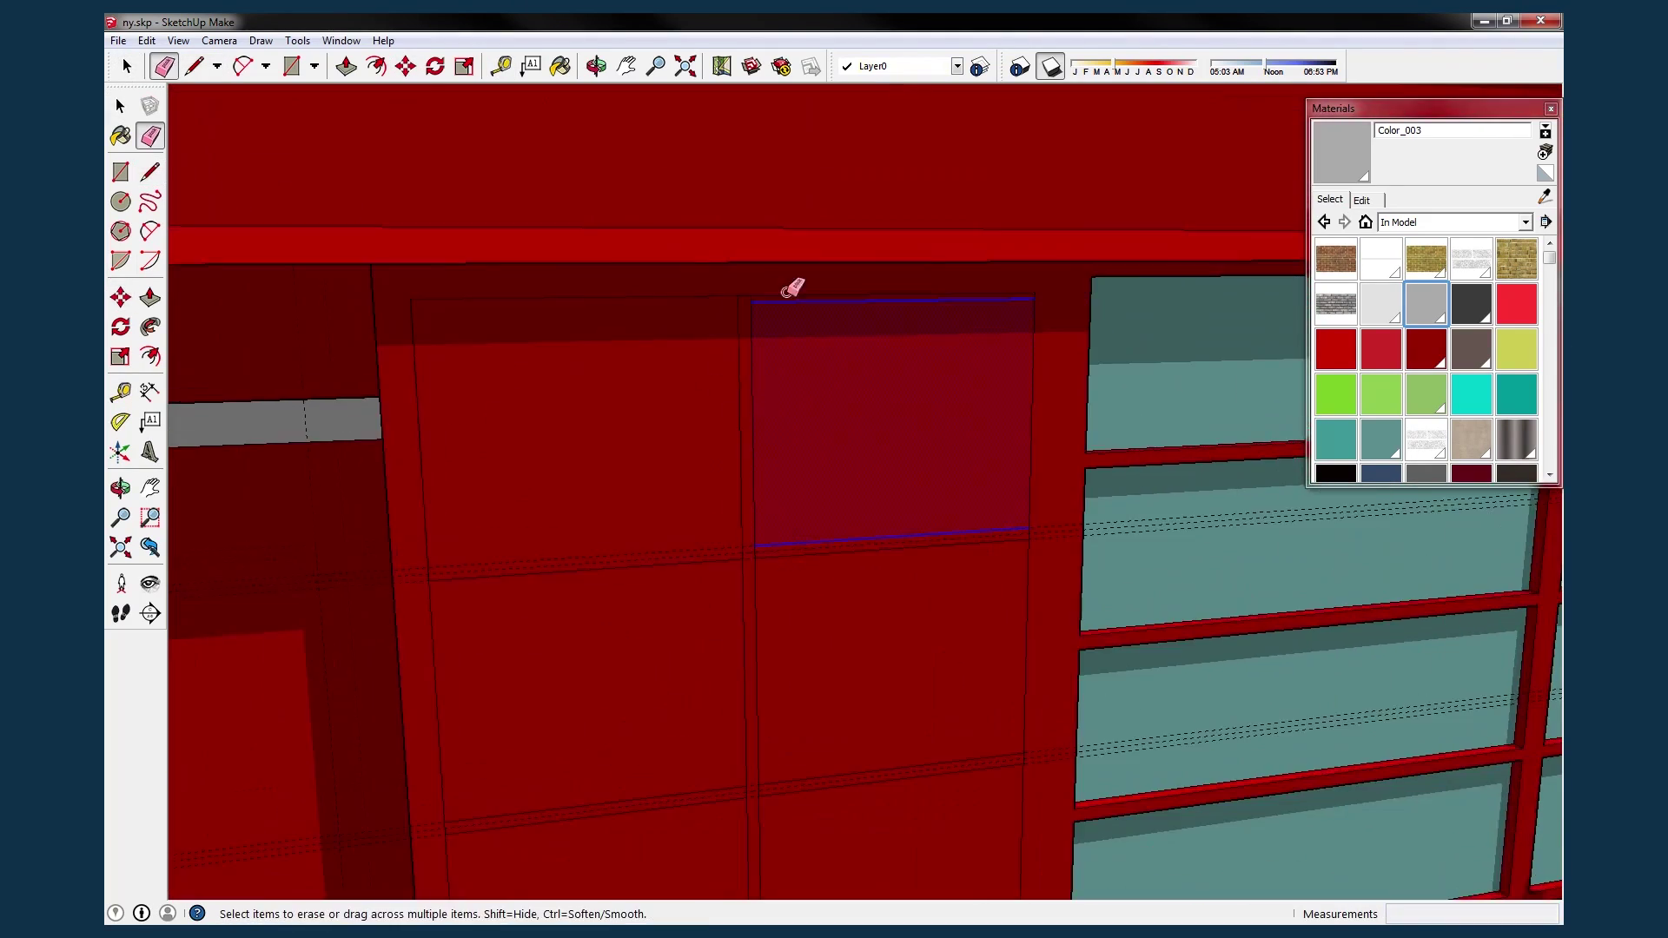